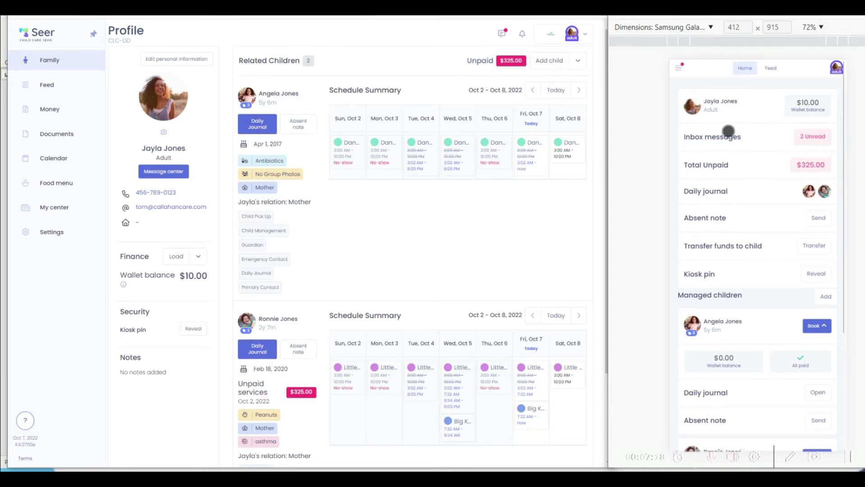
Pay Ronnie's $325.00 Full Day Program charge from the Total Unpaid list, choosing a payment type.
click(811, 163)
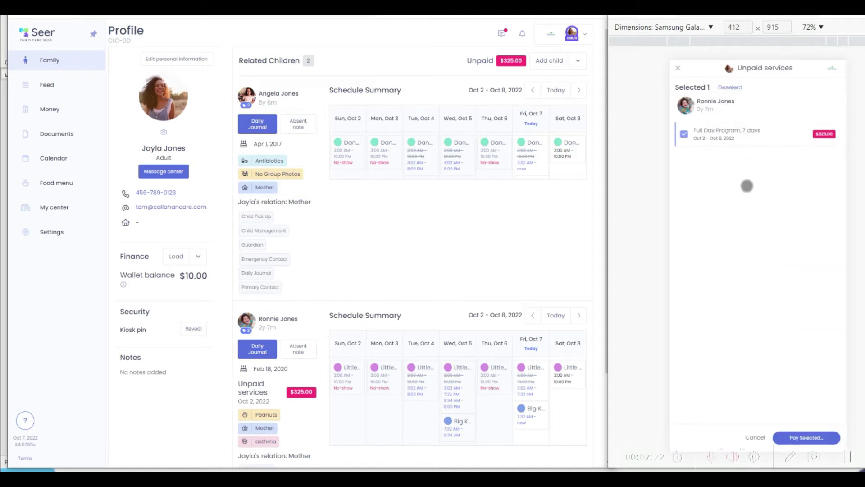
click(793, 435)
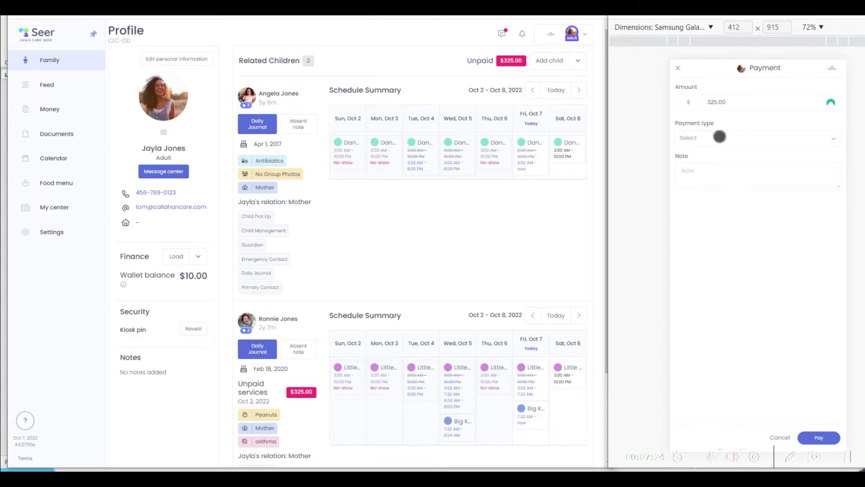
click(718, 136)
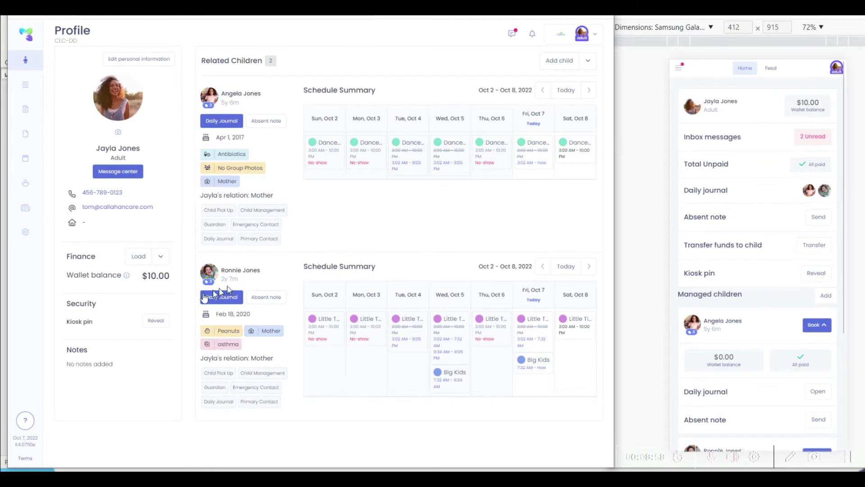
click(223, 297)
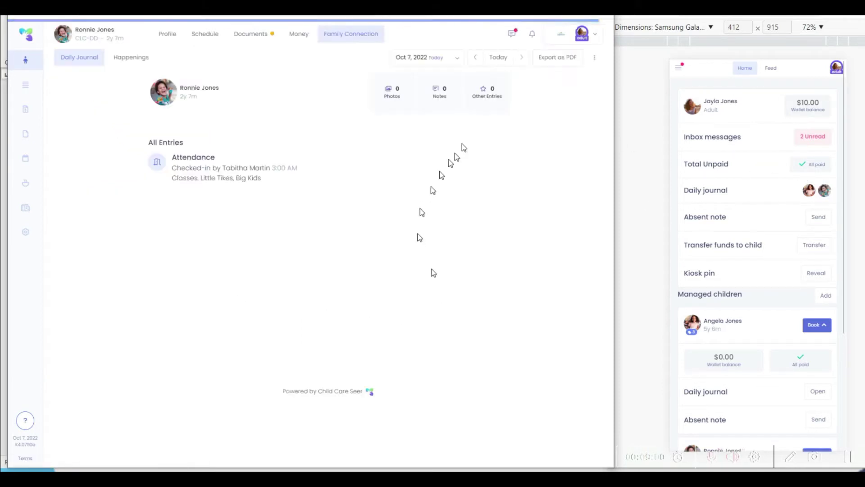
click(478, 58)
click(478, 59)
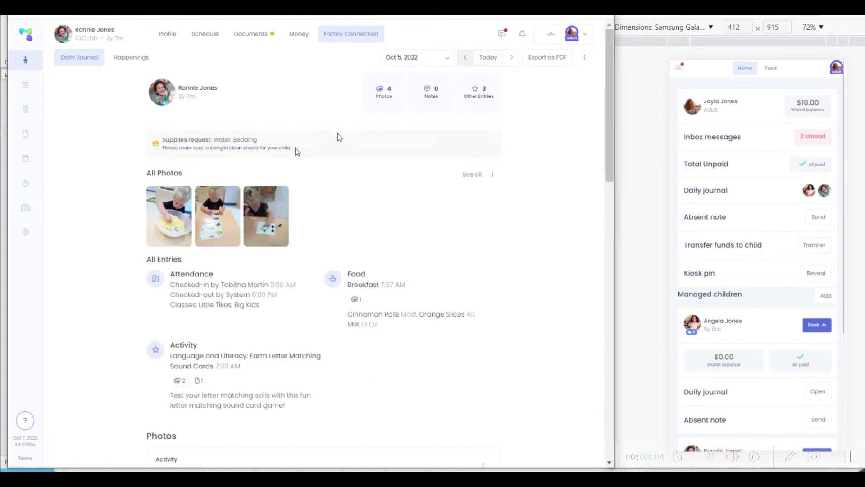
scroll(225, 158, down, 4)
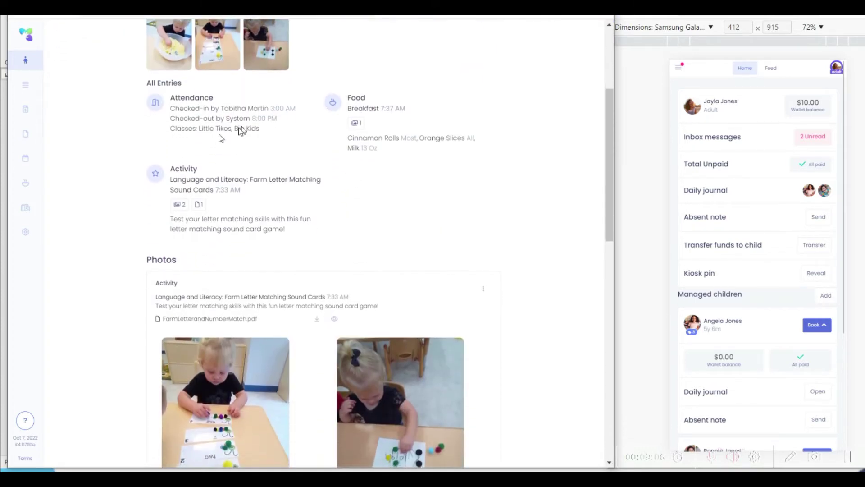
scroll(518, 298, down, 2)
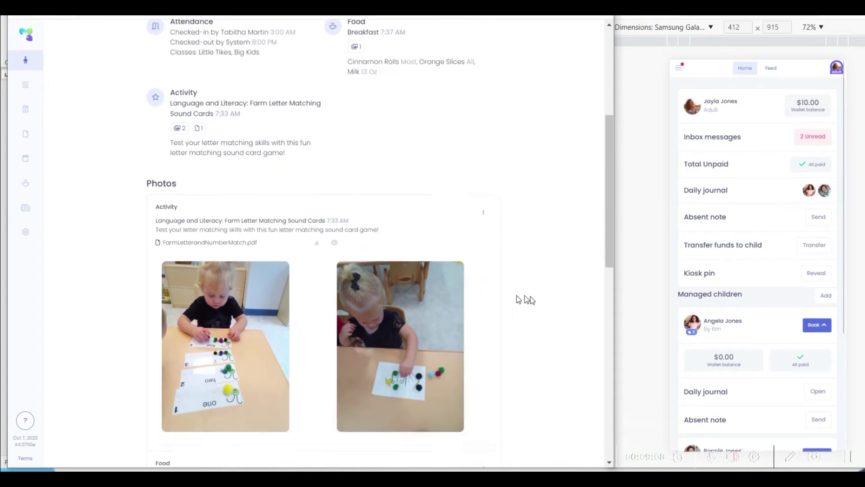
scroll(353, 305, down, 12)
scroll(383, 343, up, 7)
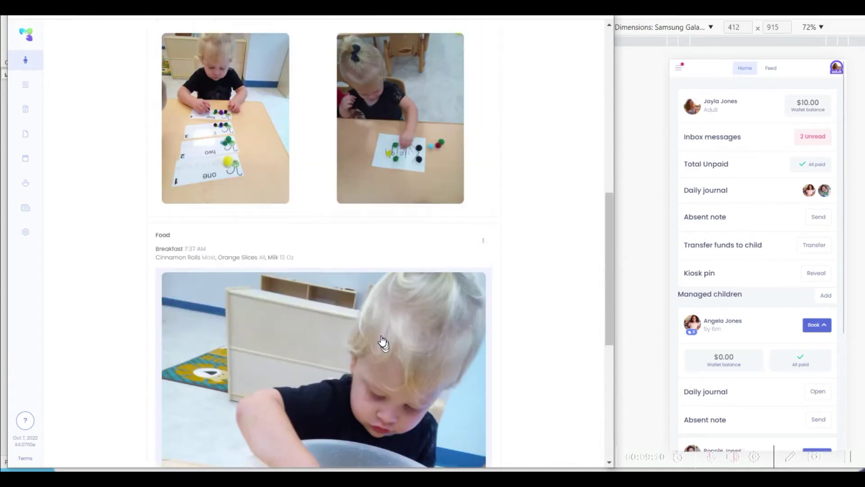
scroll(383, 343, up, 10)
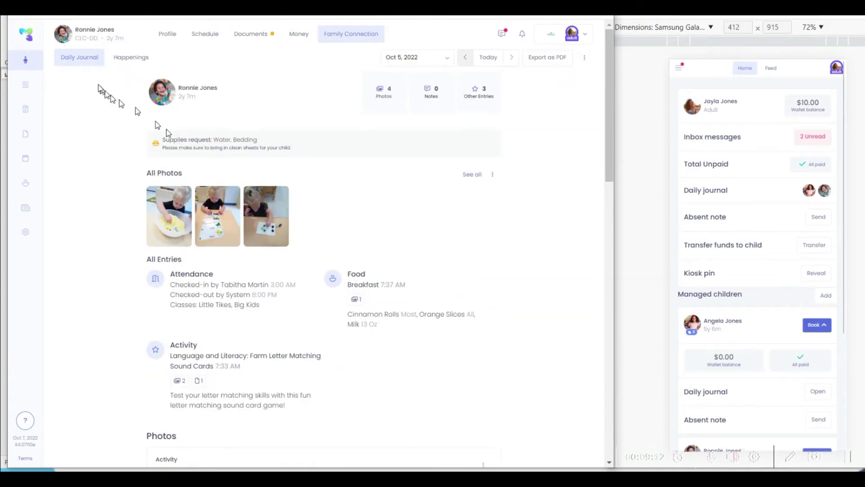
mouse_move(40, 66)
click(35, 67)
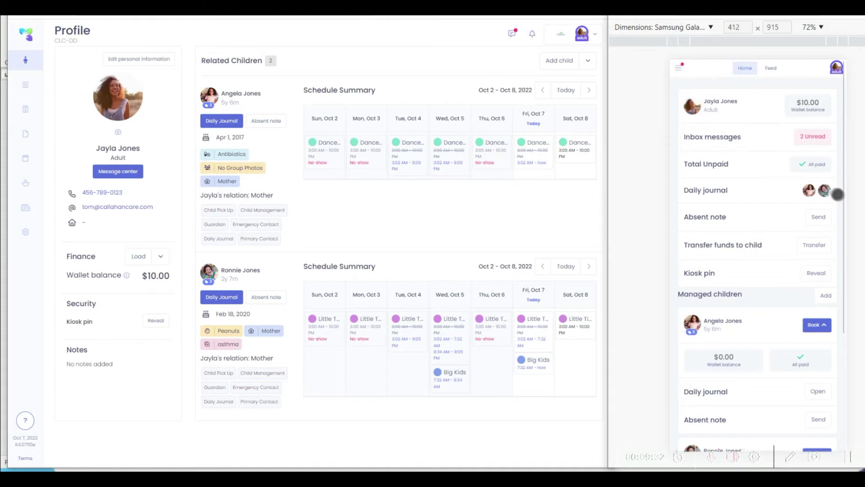
Open Ronnie's mobile daily journal and step back to the Oct 5, 2022 entries, photos and supplies request.
click(809, 191)
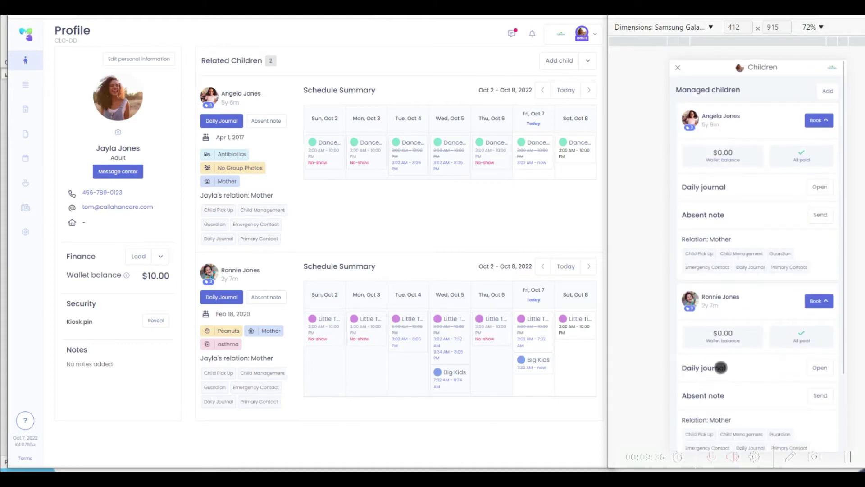
click(820, 369)
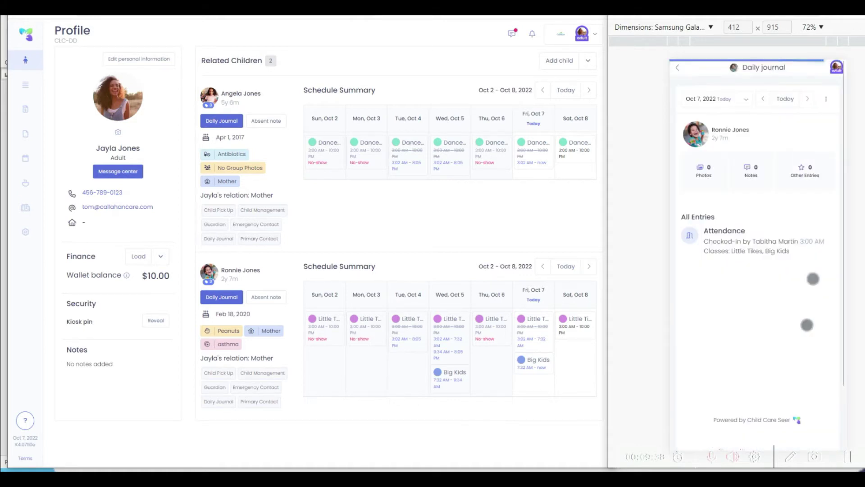
click(766, 99)
click(766, 99)
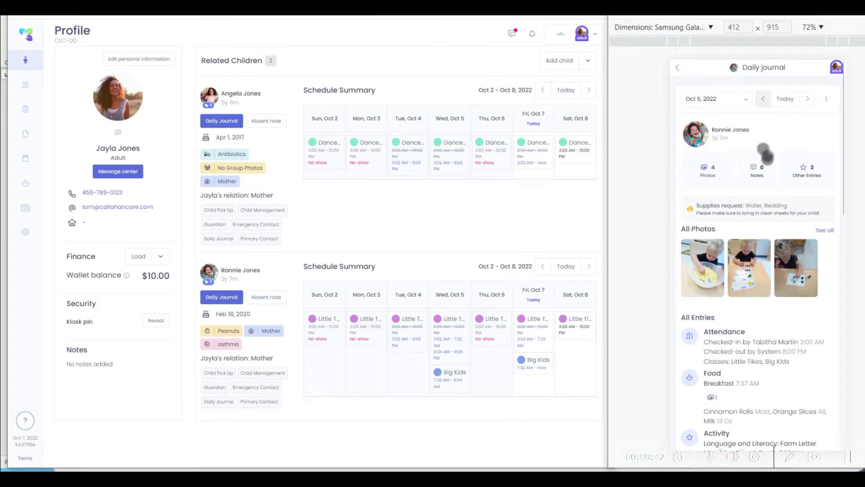
scroll(748, 189, down, 3)
scroll(748, 189, down, 10)
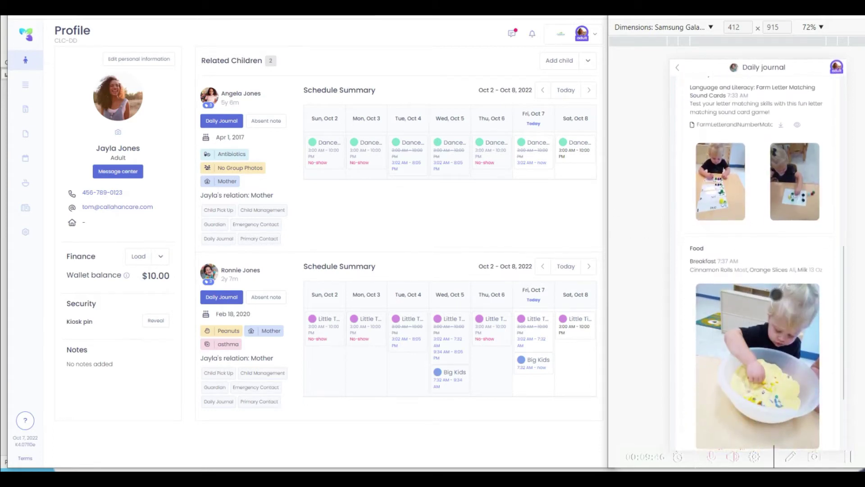
scroll(754, 346, down, 3)
scroll(726, 324, up, 15)
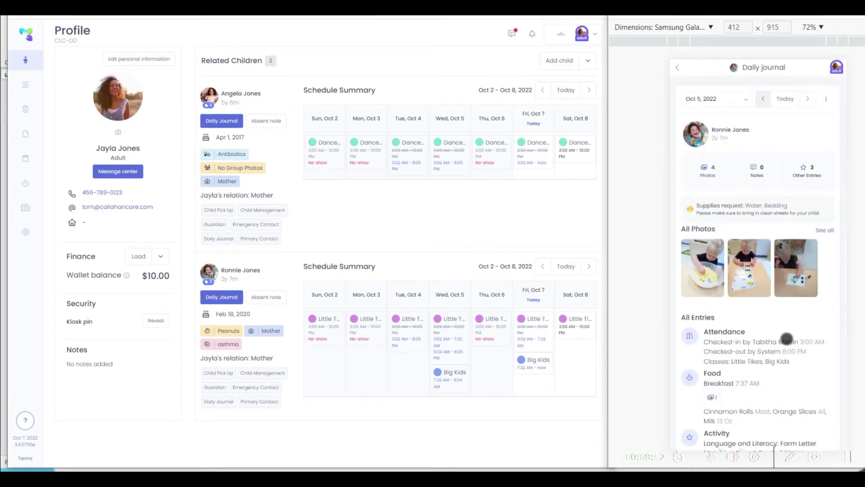
Browse the Message center's Teachers, Absence note and General forms from Ronnie's mobile profile, then close it.
click(678, 67)
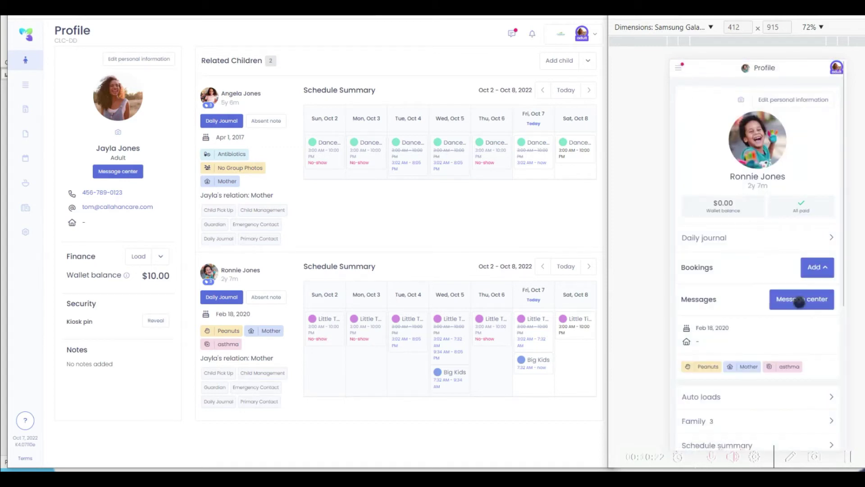
click(799, 302)
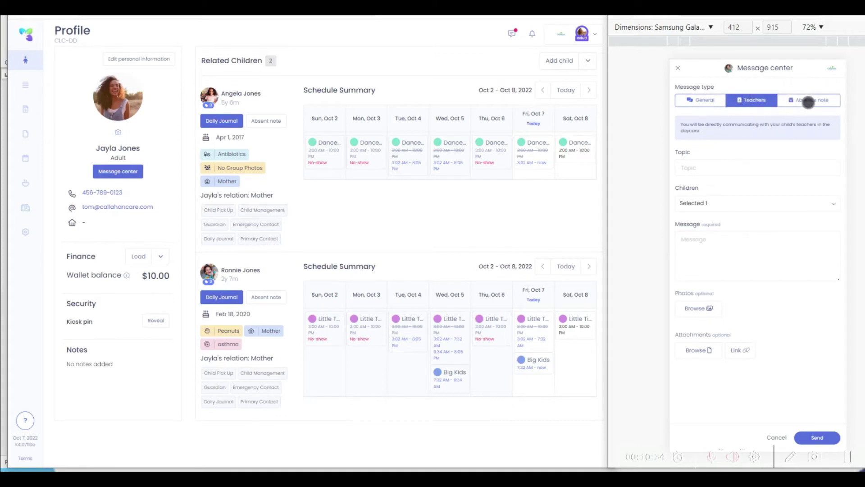
click(808, 102)
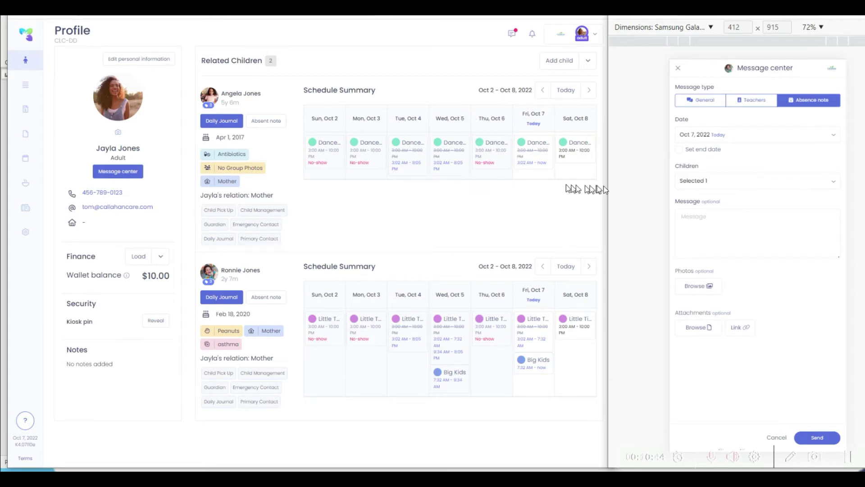
click(701, 106)
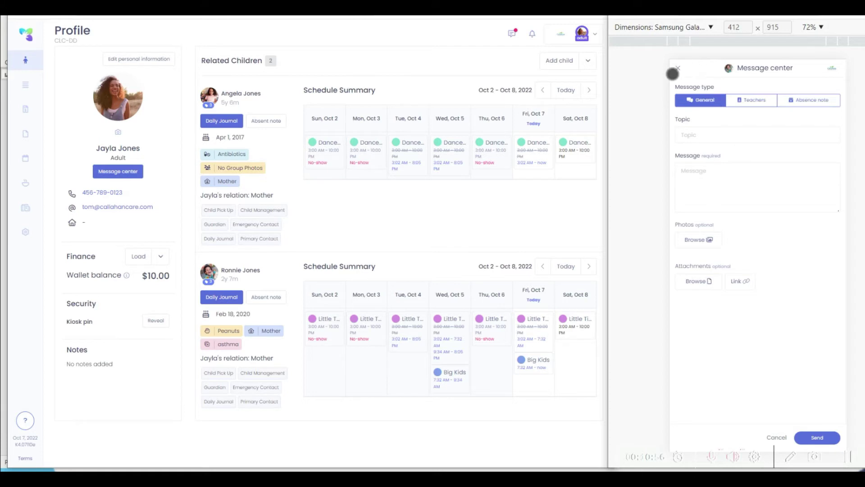
click(680, 70)
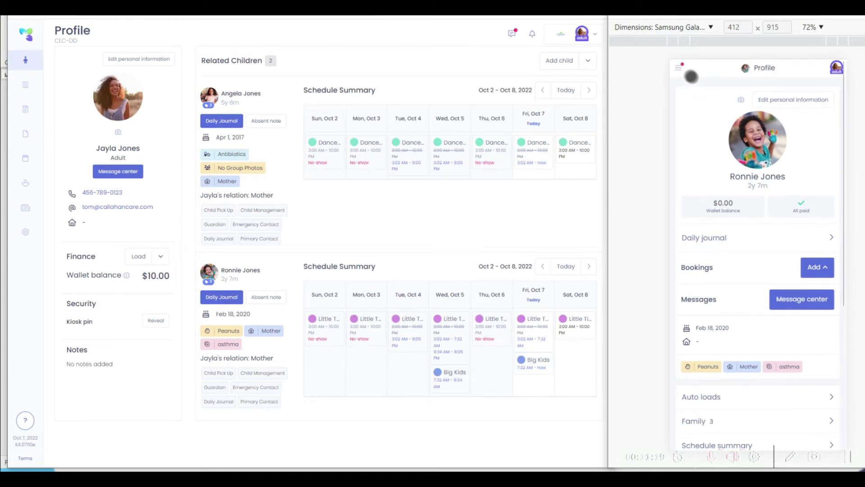
Return the mobile view to the Home page and look over it.
click(679, 68)
click(706, 124)
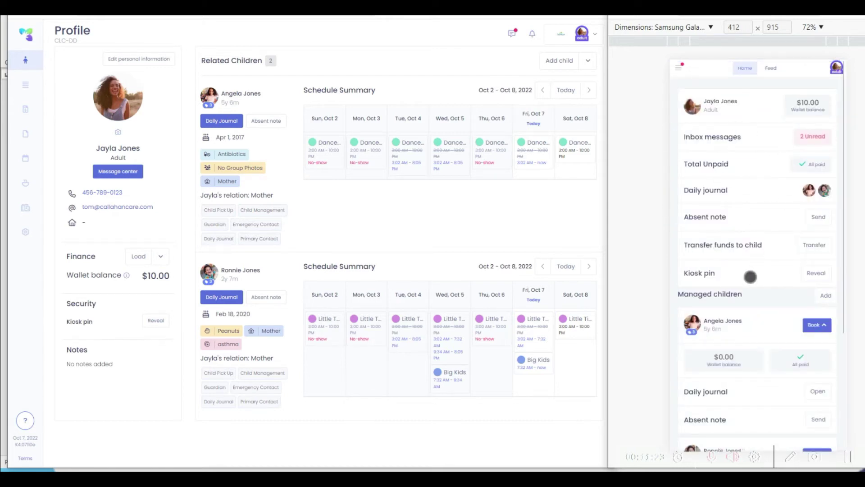
scroll(750, 277, down, 5)
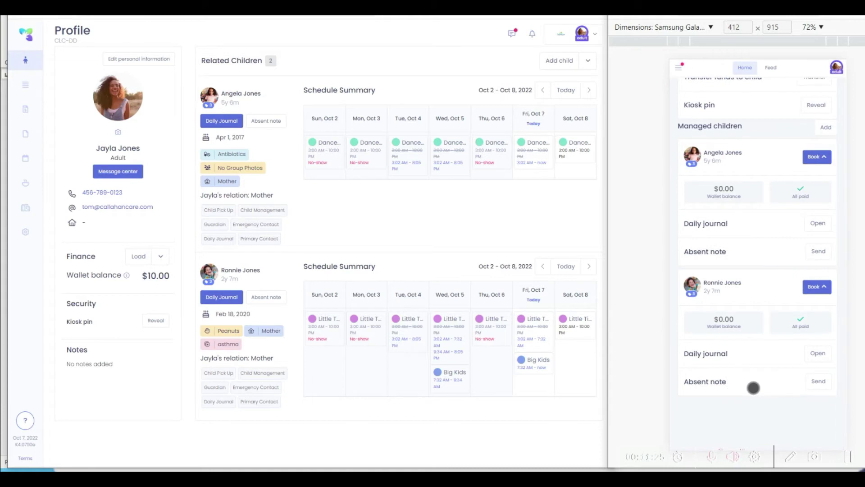
scroll(761, 368, up, 5)
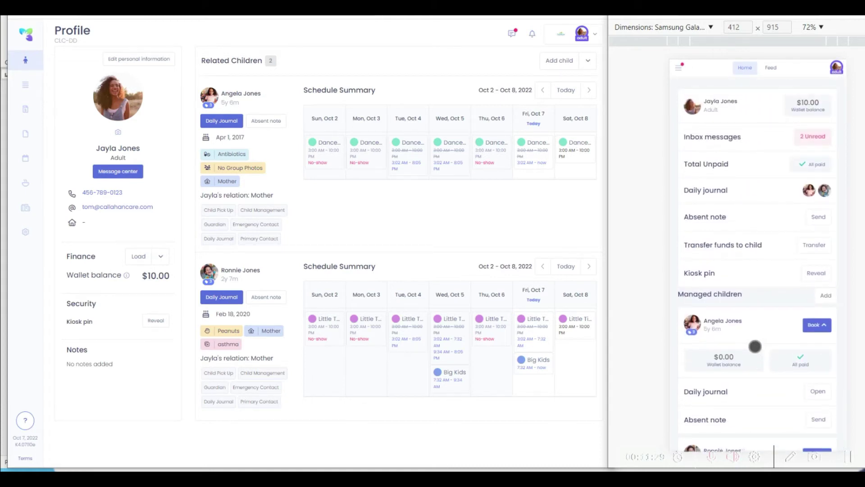
Show the activity feed of check-ins, journals and meals in both mobile and desktop views.
click(771, 67)
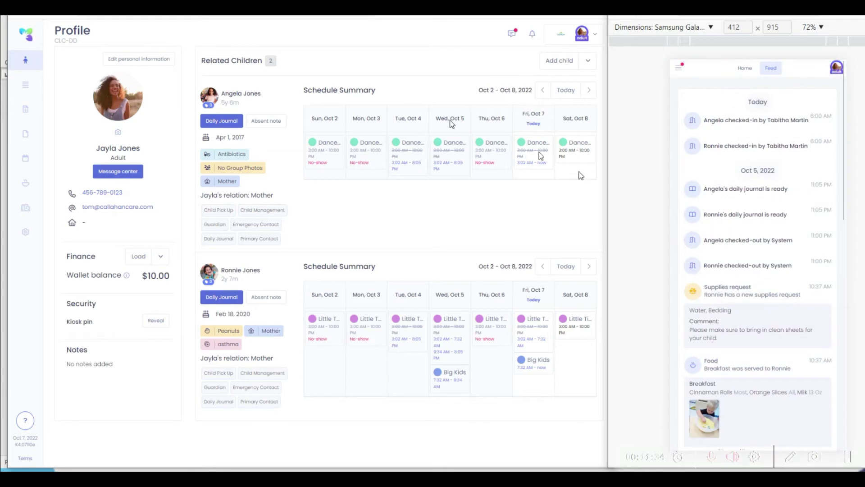
click(33, 84)
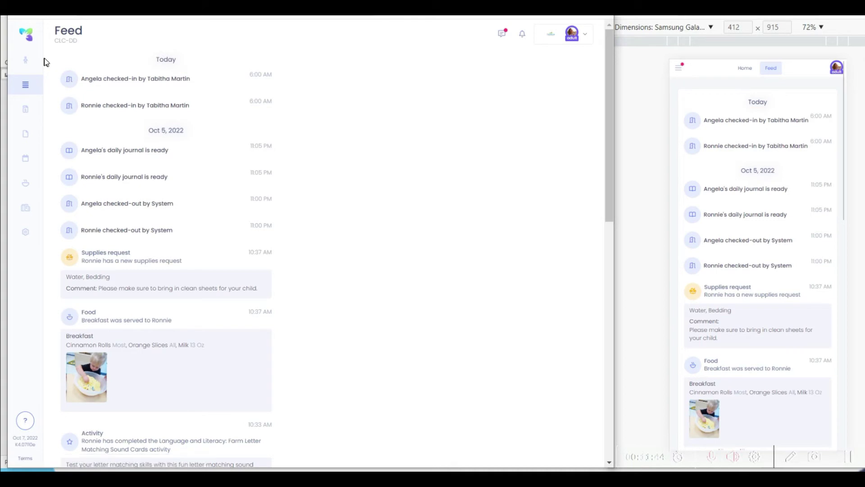
mouse_move(35, 64)
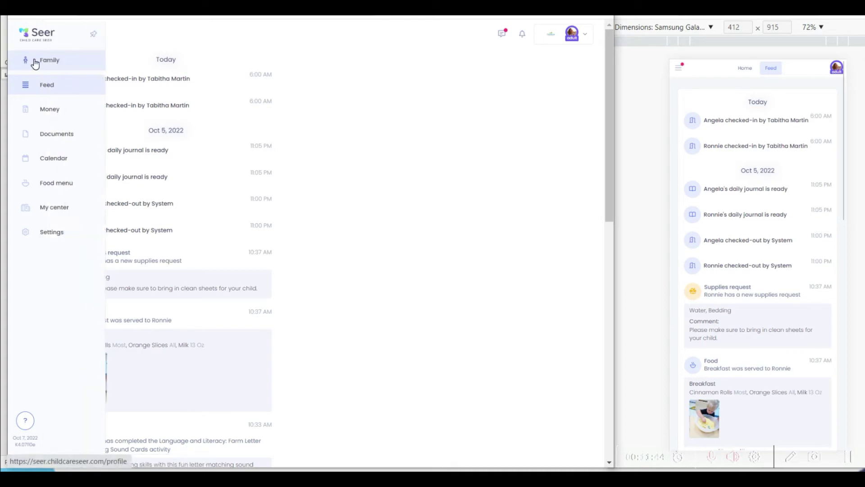
click(63, 118)
click(685, 68)
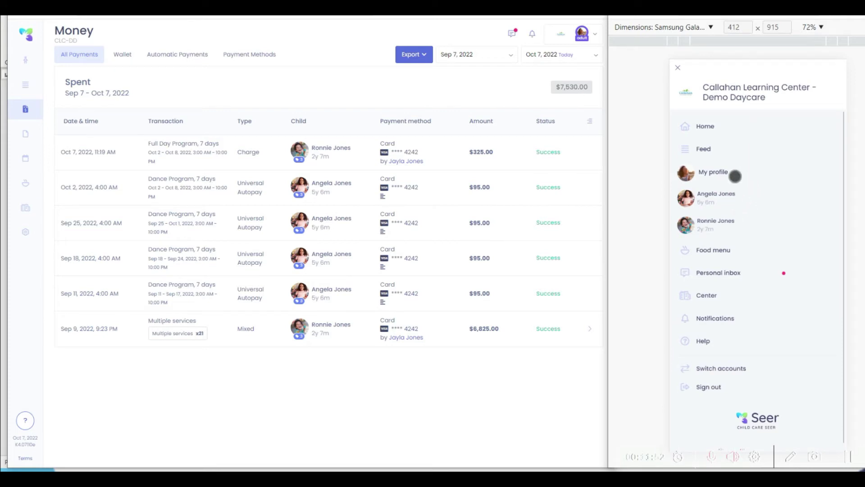
click(713, 195)
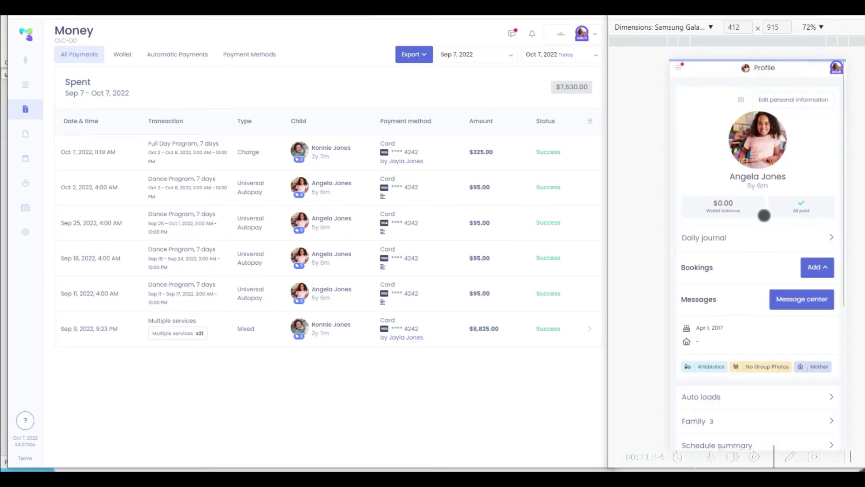
Review Angela's three current Dance Program services on mobile, then close the list.
scroll(743, 323, down, 3)
scroll(737, 322, down, 2)
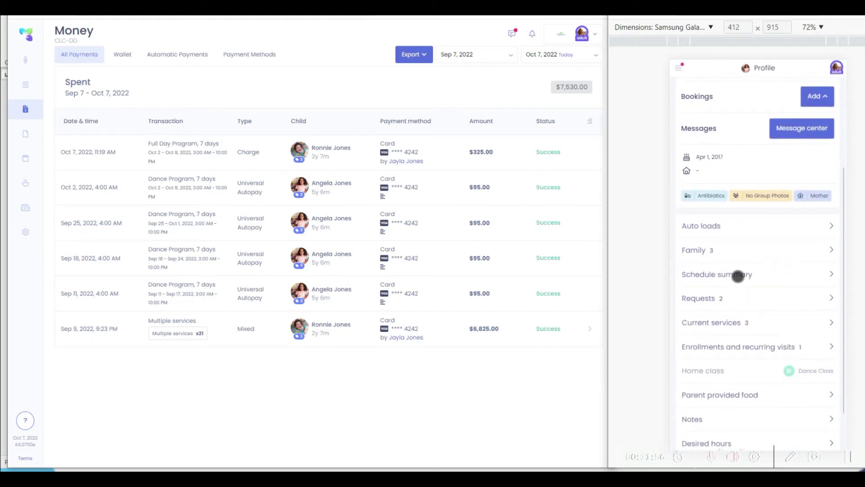
click(799, 329)
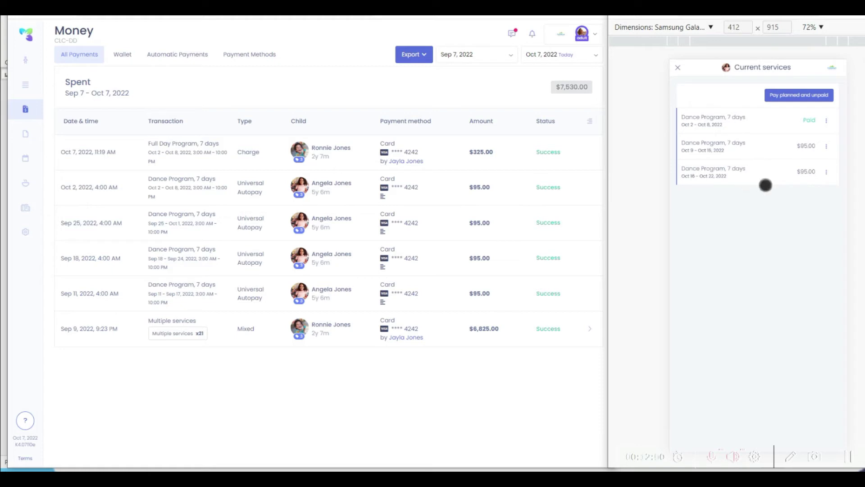
click(678, 64)
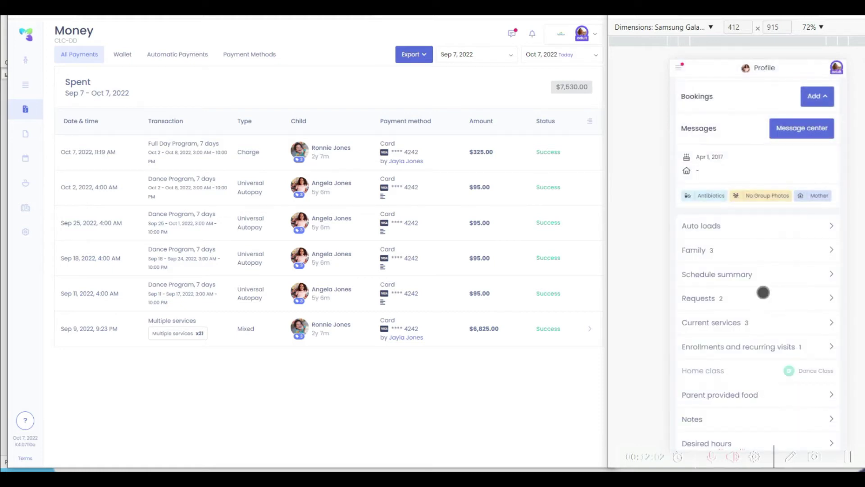
scroll(750, 325, down, 2)
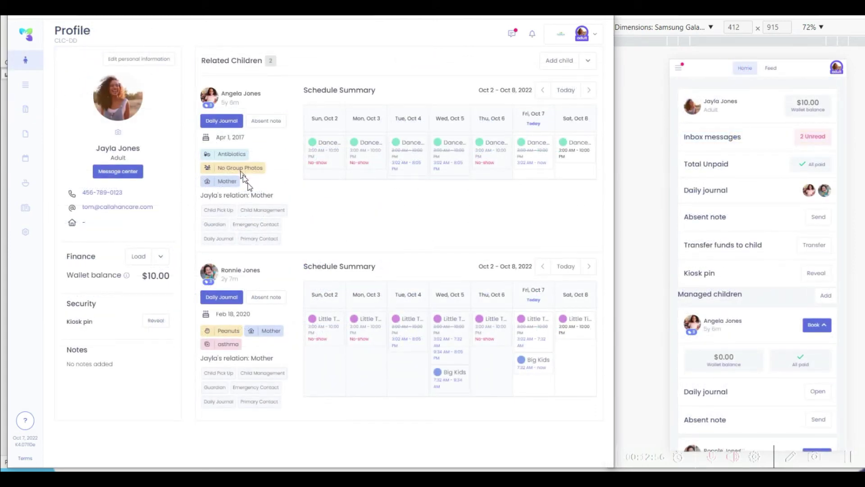
click(156, 321)
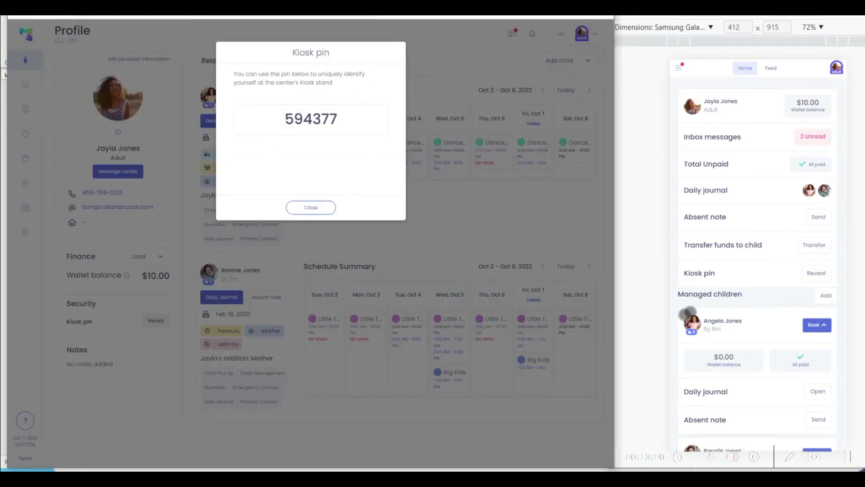
click(818, 271)
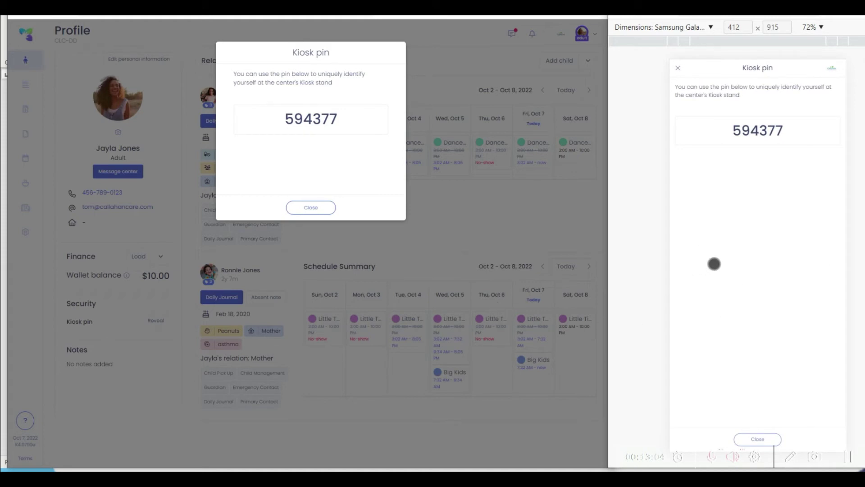
click(762, 439)
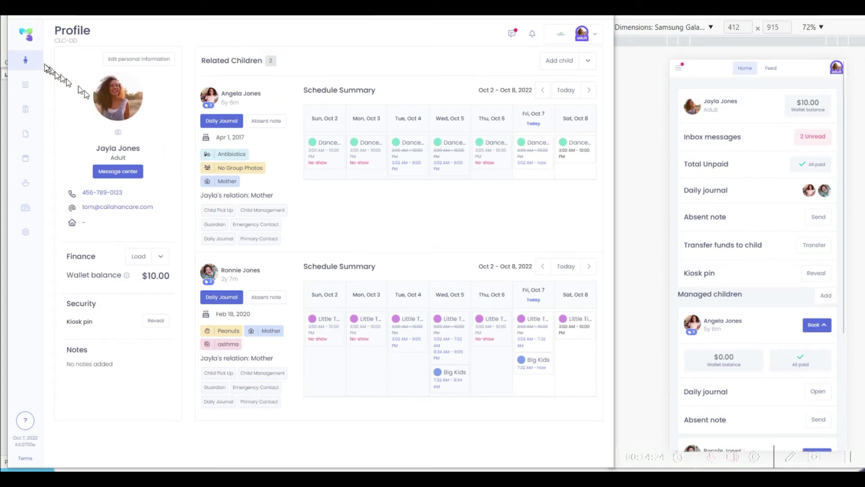
mouse_move(27, 86)
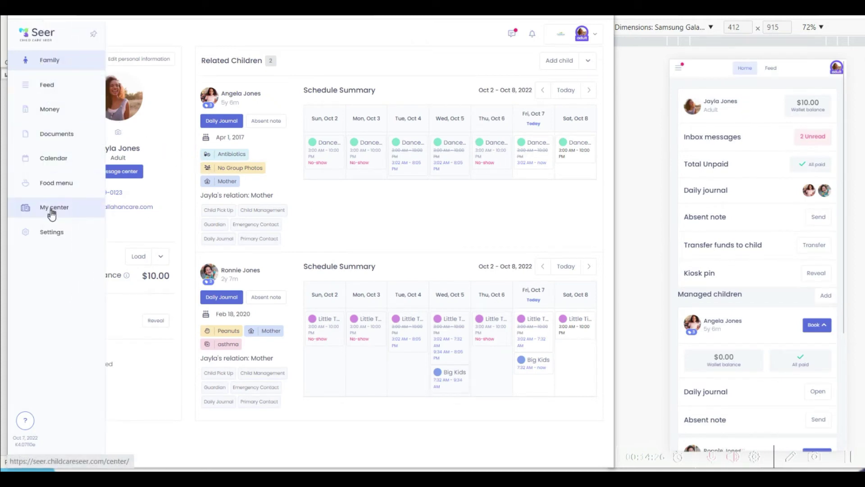
click(65, 141)
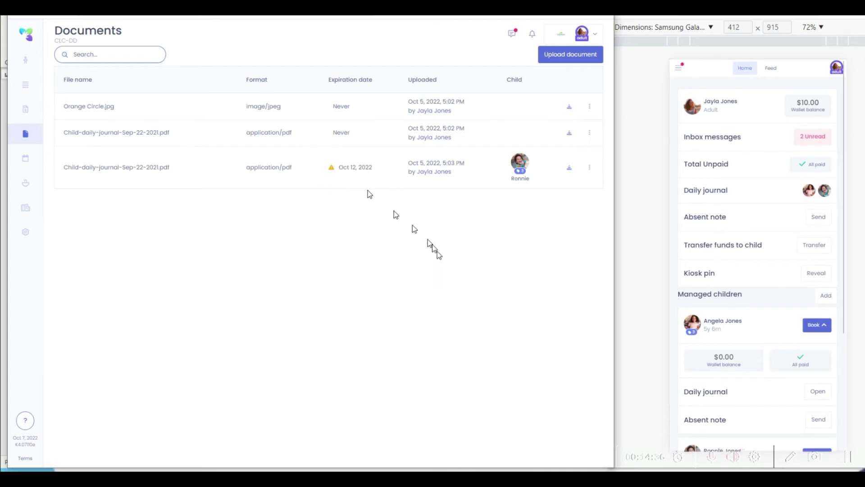
scroll(753, 323, down, 5)
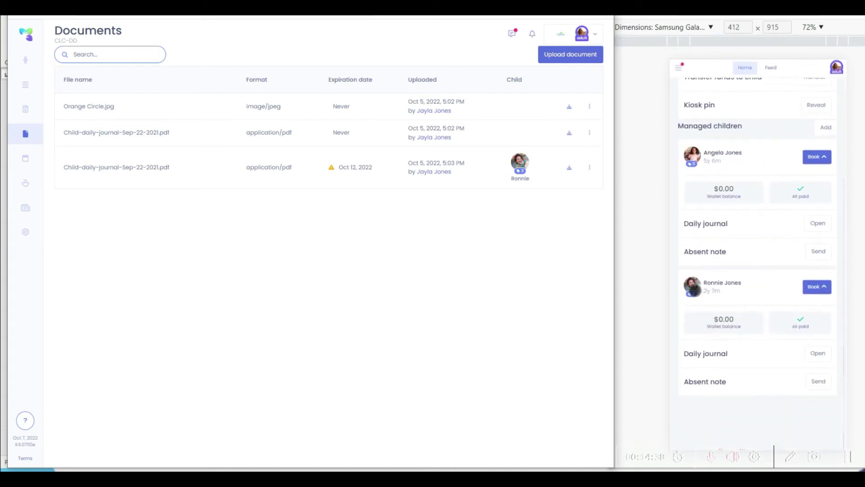
click(693, 286)
View Ronnie's documents on mobile, including the daily journal PDF's options, then return to the menu.
scroll(721, 316, down, 5)
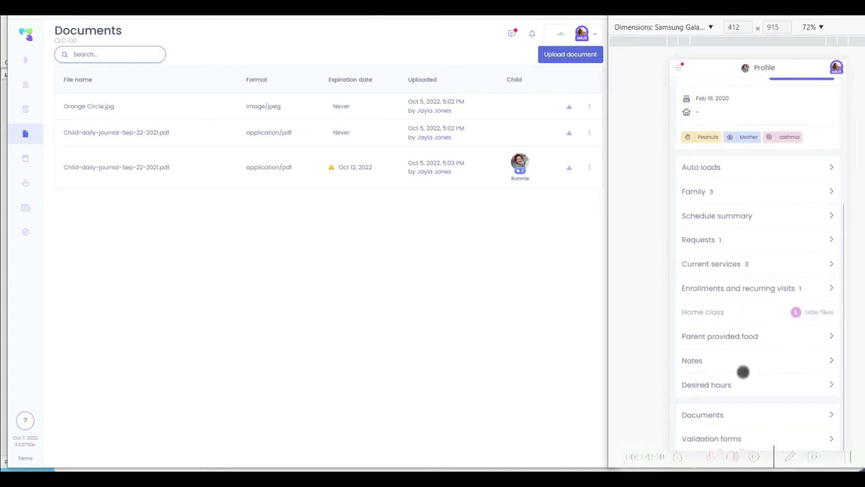
click(707, 411)
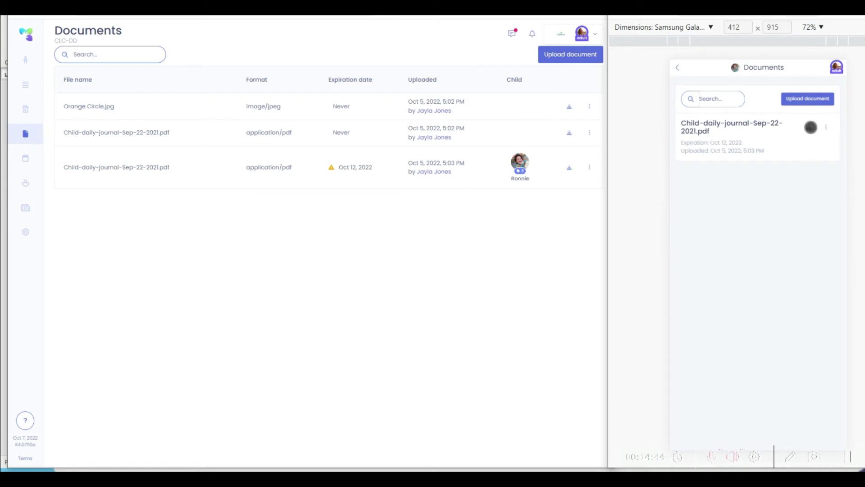
click(829, 126)
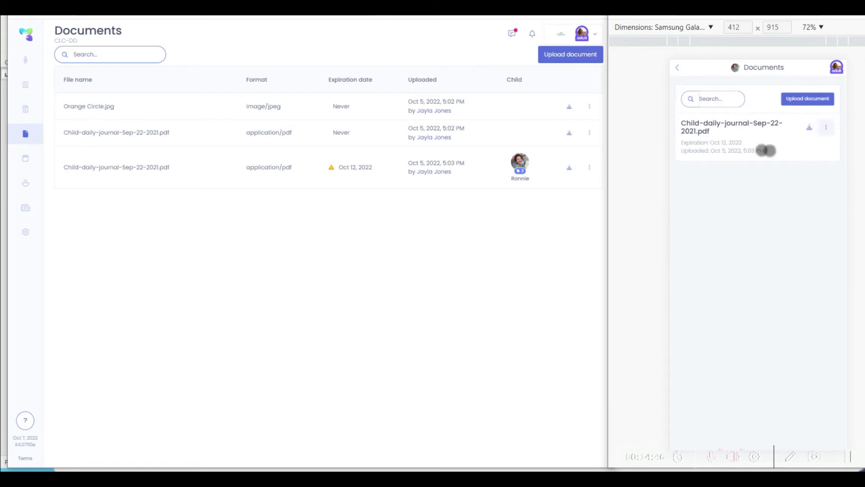
click(677, 68)
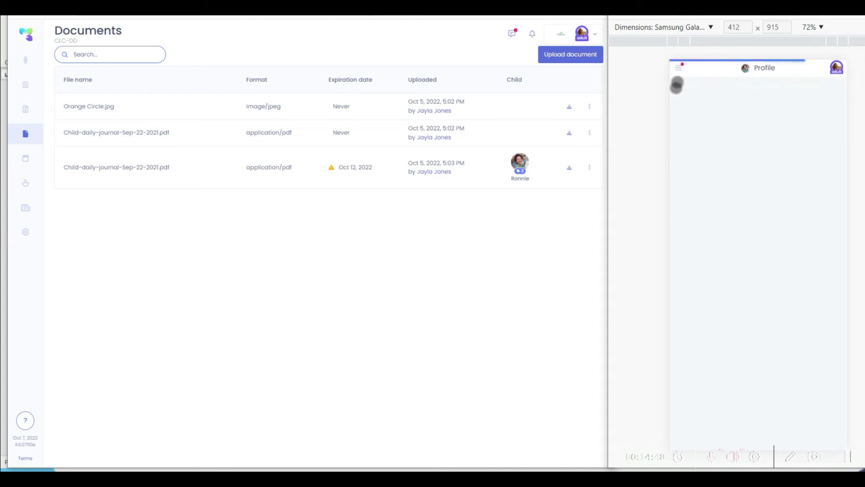
click(679, 67)
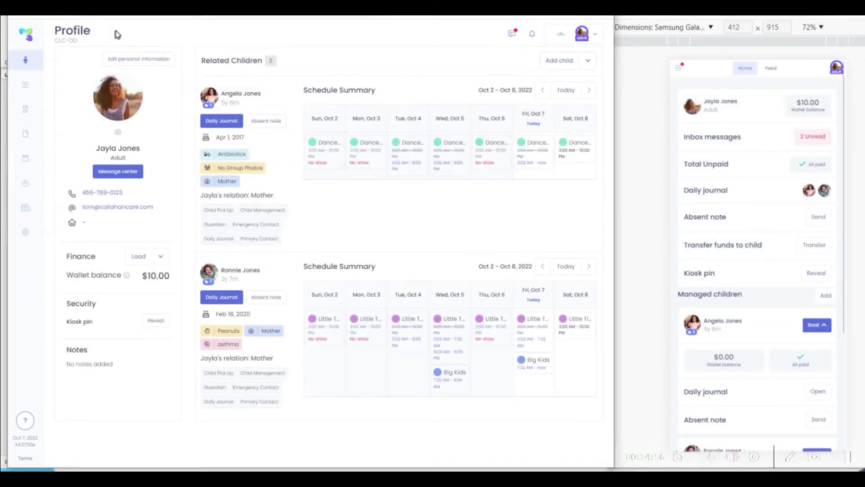
Show the weekly food menu on desktop and the Oct 7 Waffles and Chicken Nuggets menu on mobile.
click(43, 187)
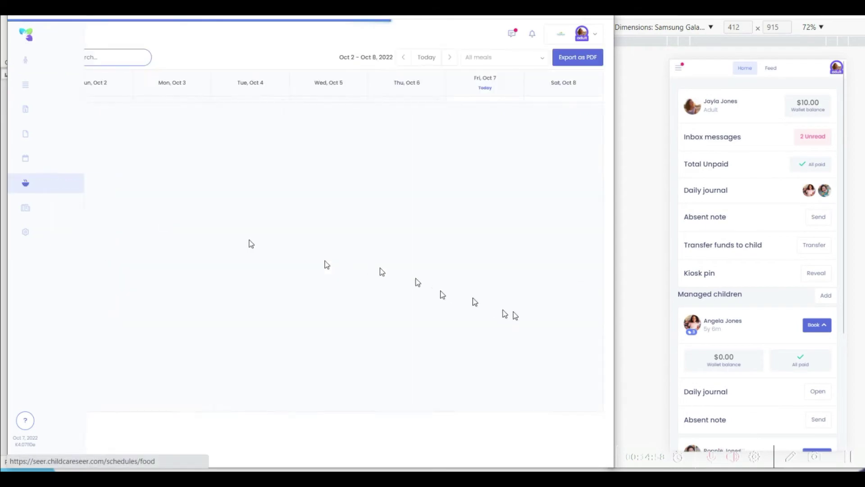
click(679, 67)
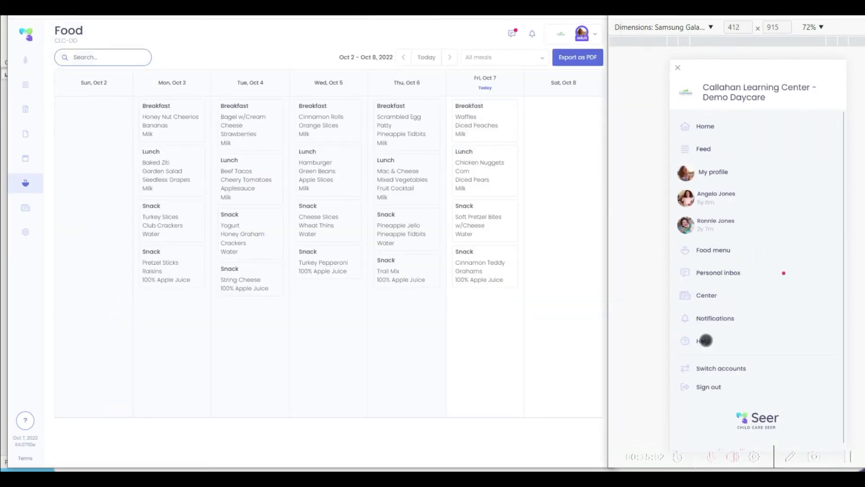
click(704, 251)
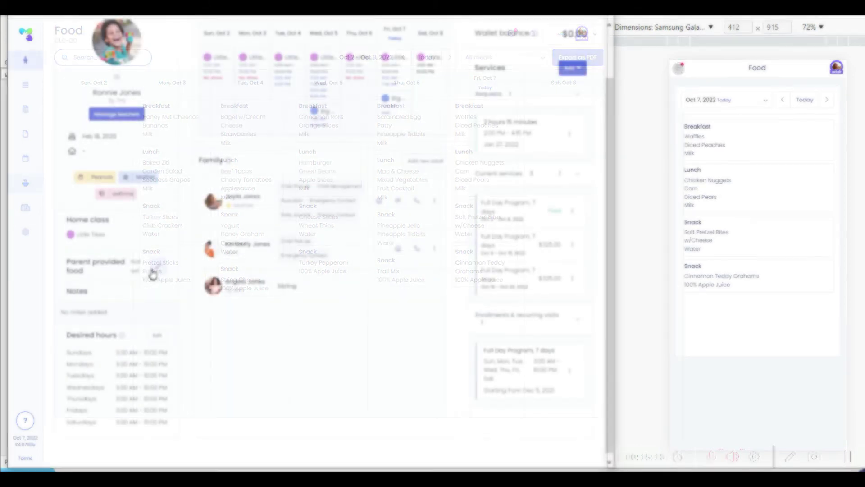
Set Ronnie's parent provided food to 'cheerios' on desktop and save it.
click(154, 269)
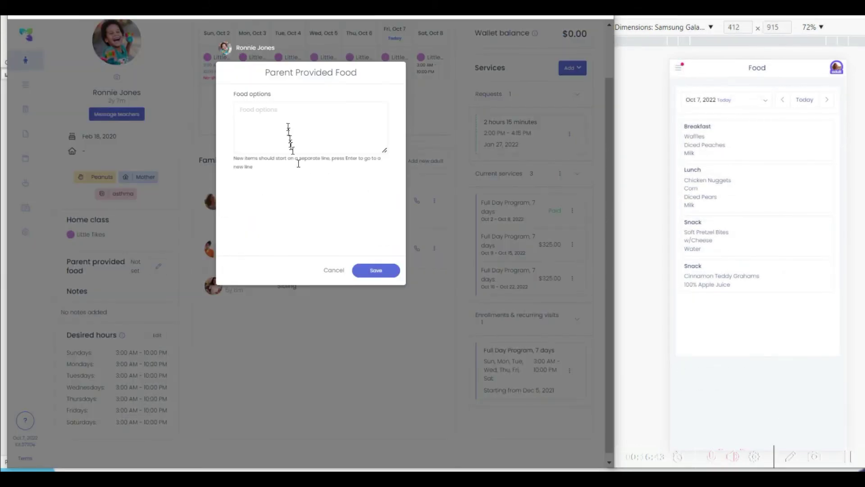
click(289, 131)
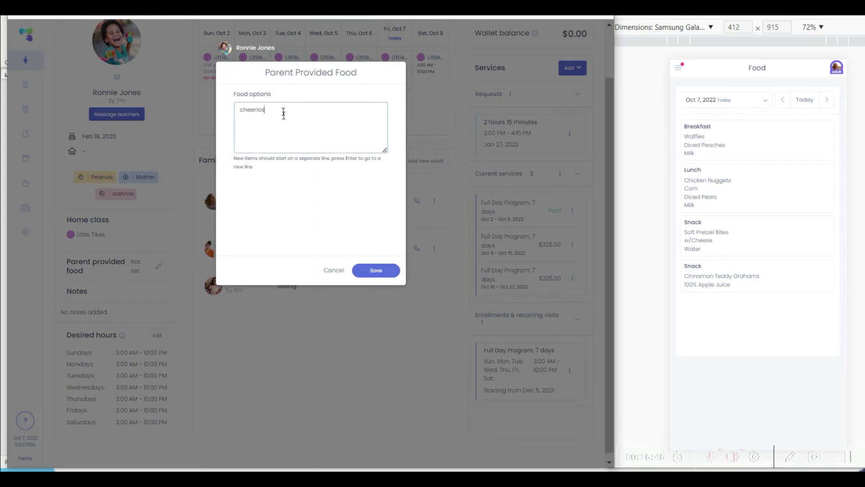
text(cheerios)
click(376, 273)
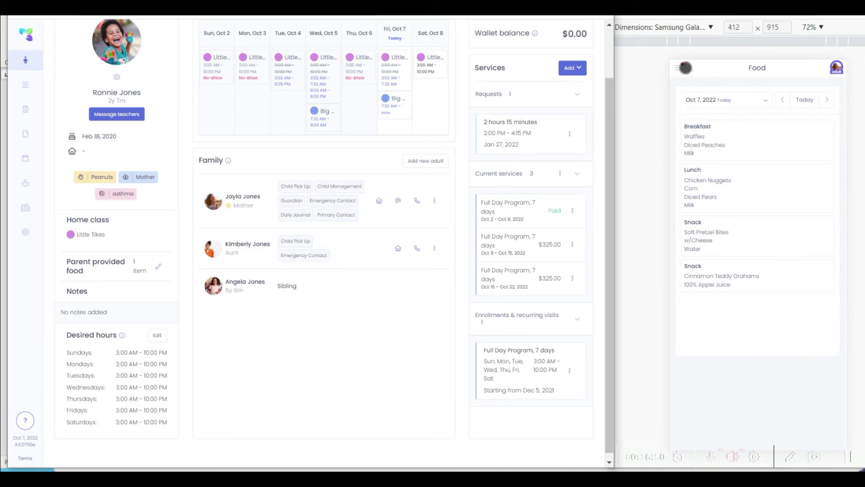
Check the parent provided food entry from the child's mobile profile, then close it.
click(678, 68)
click(707, 224)
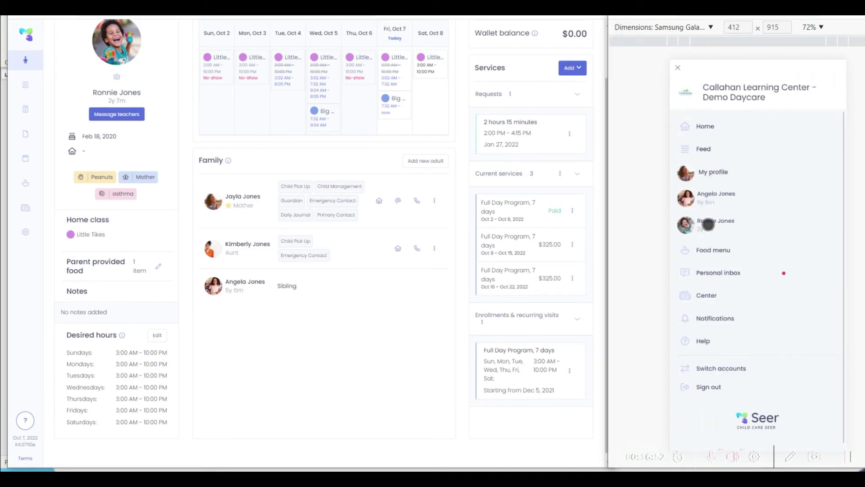
scroll(745, 345, down, 5)
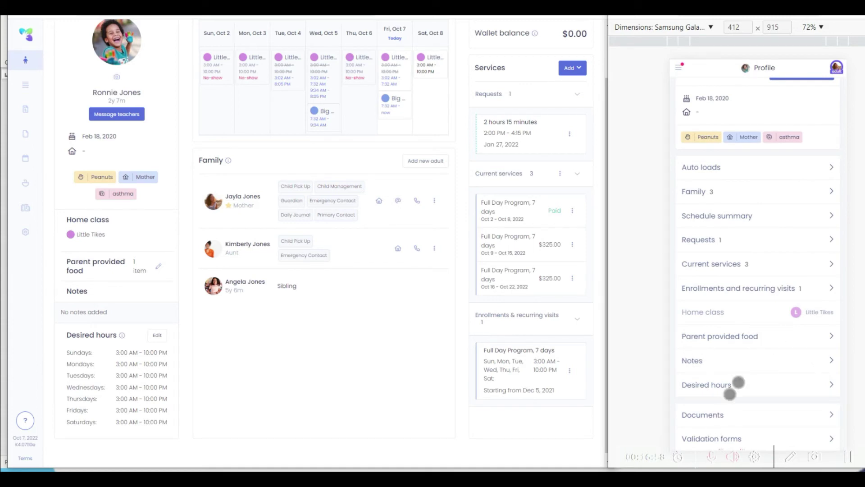
click(734, 340)
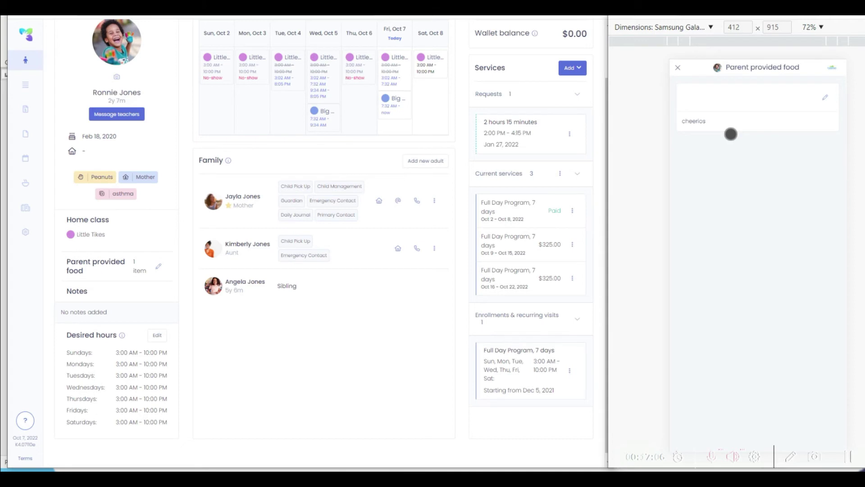
click(682, 66)
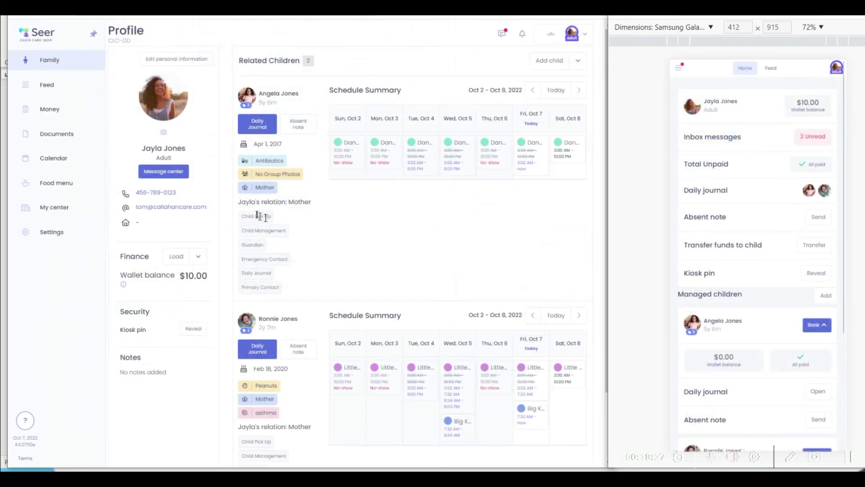
Start an hourly visit from the child's profile Services and pick Oct 7 as the date.
click(250, 321)
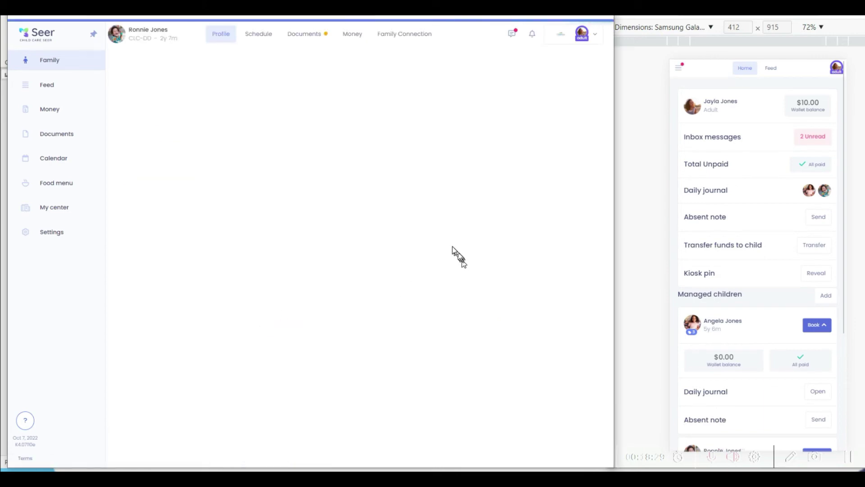
click(575, 127)
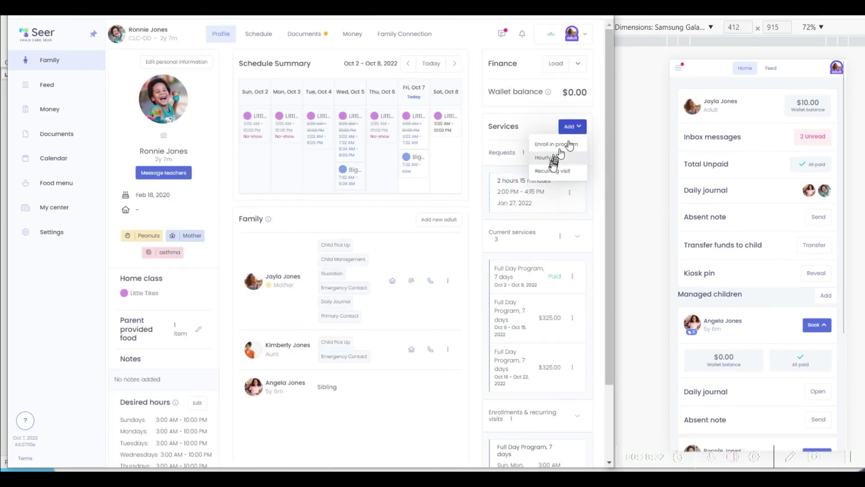
click(556, 157)
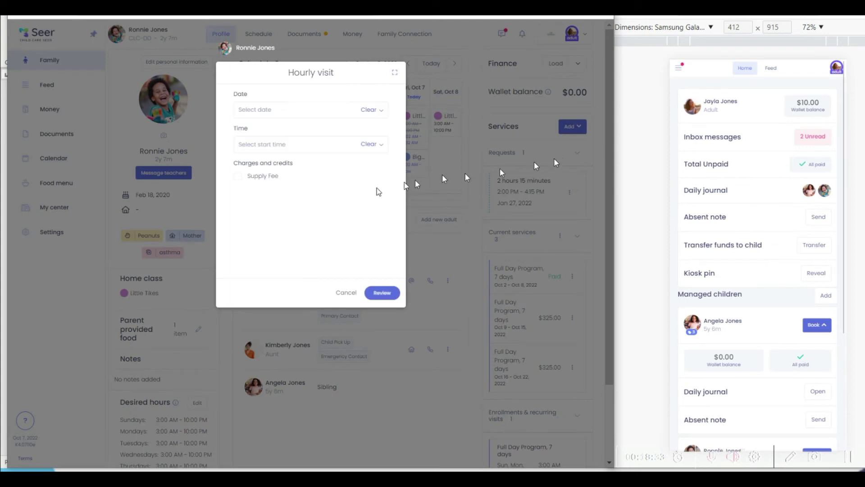
click(272, 113)
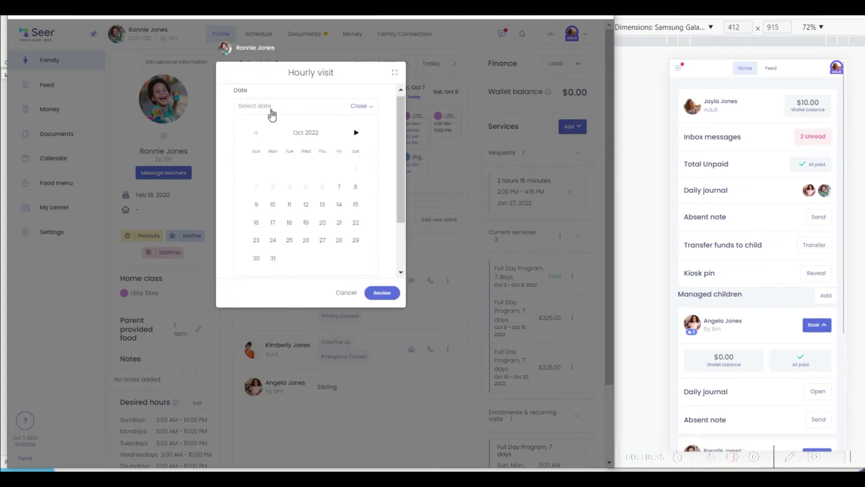
click(336, 189)
Set the visit from 10:15 AM to 2:00 PM and review its $37.50 total.
click(260, 145)
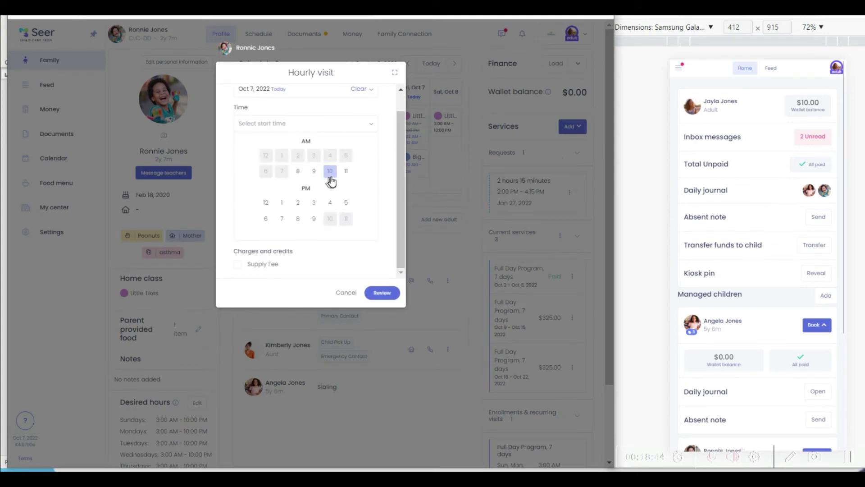
click(331, 173)
click(270, 175)
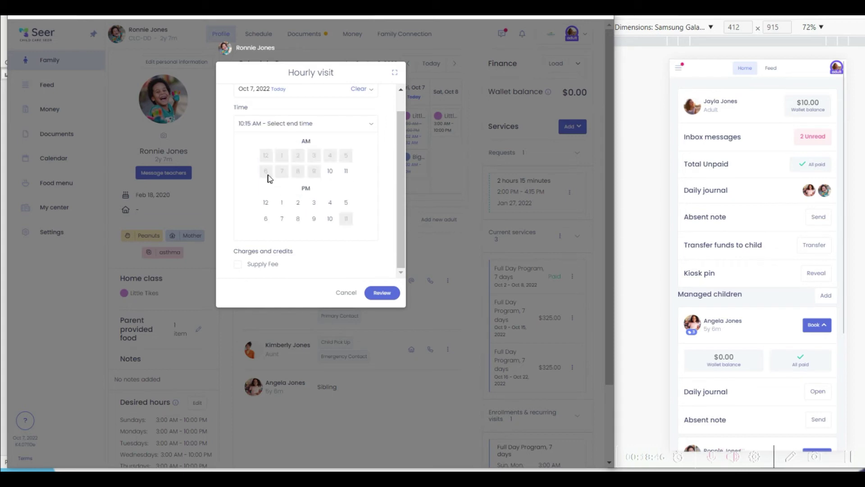
click(298, 210)
click(274, 167)
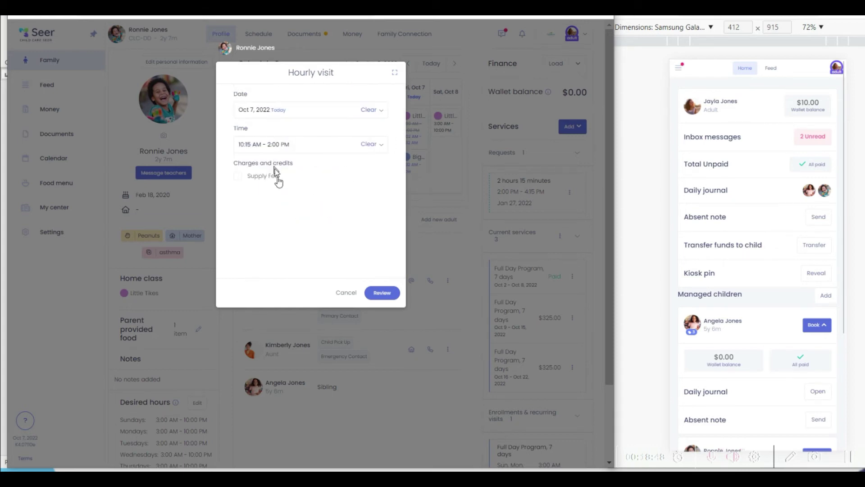
click(381, 292)
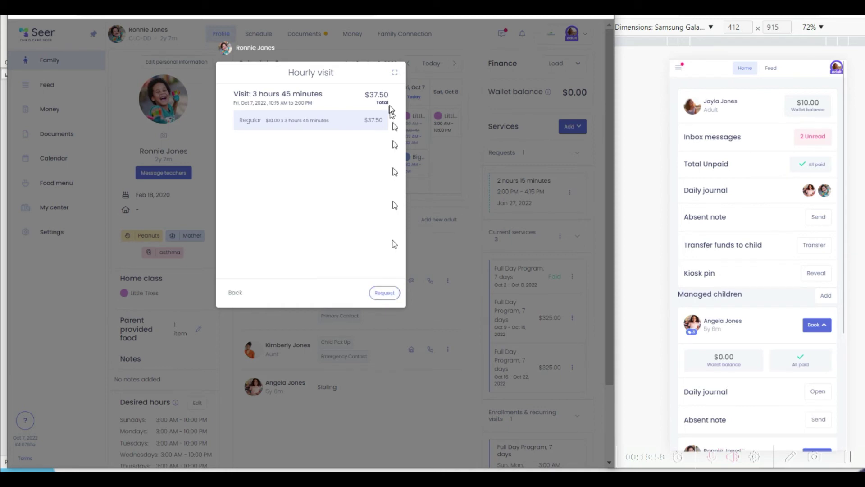
click(395, 73)
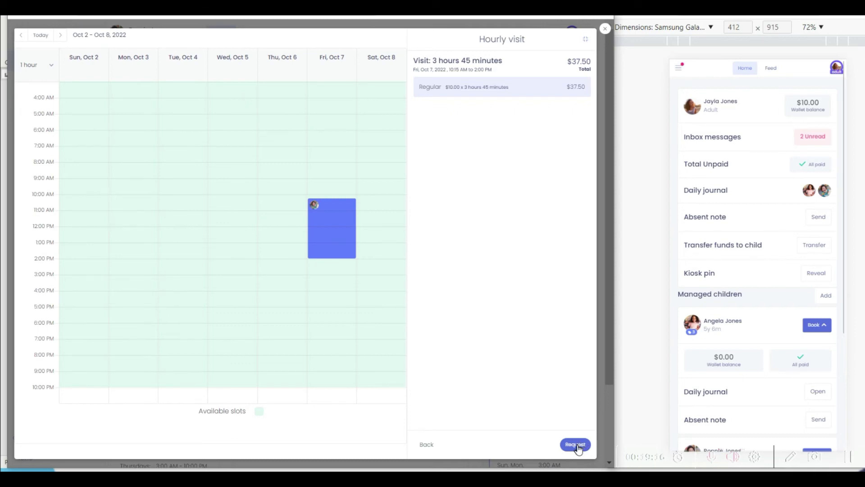
Submit the Oct 7, 10:15 AM–2:00 PM hourly visit request.
click(577, 445)
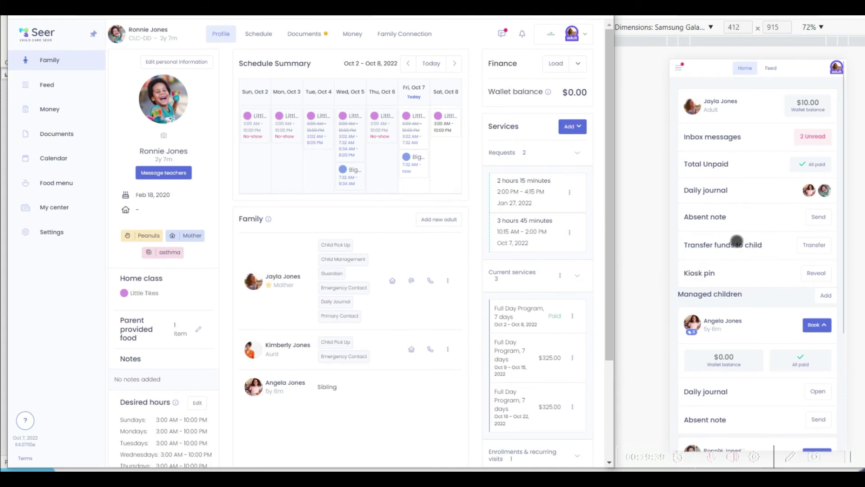
In the mobile view, open the child's profile and show its Requests list.
scroll(729, 271, down, 5)
click(694, 283)
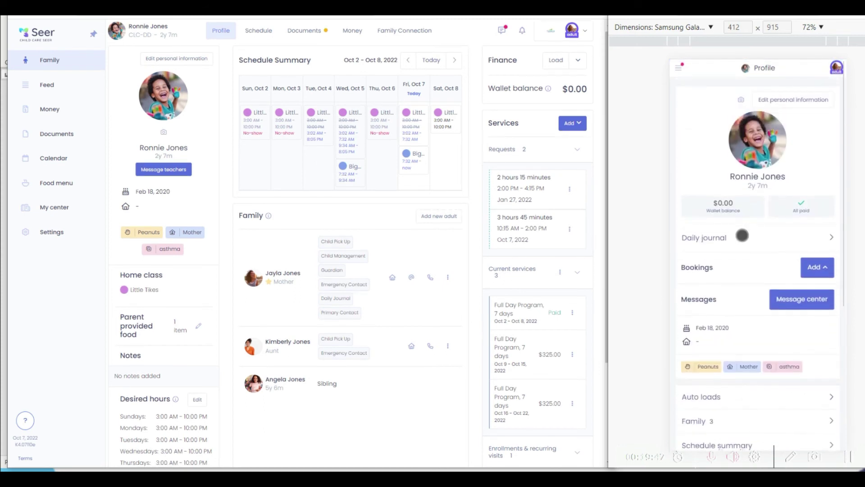
scroll(743, 271, down, 5)
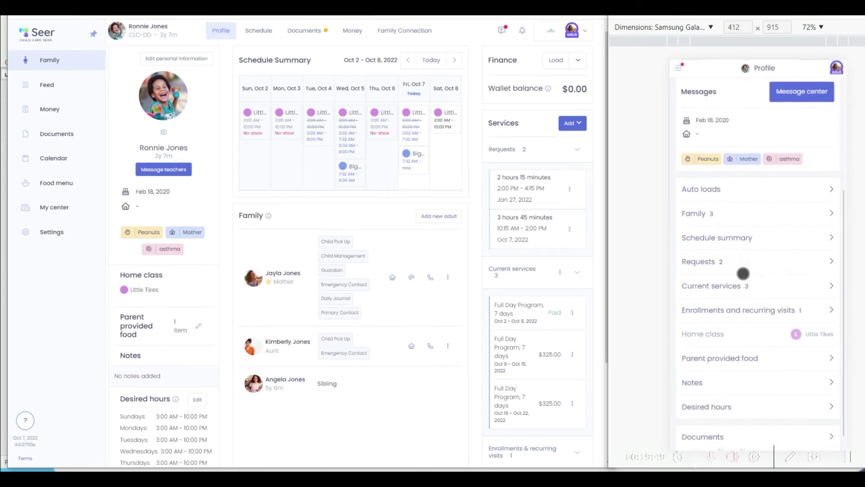
click(752, 261)
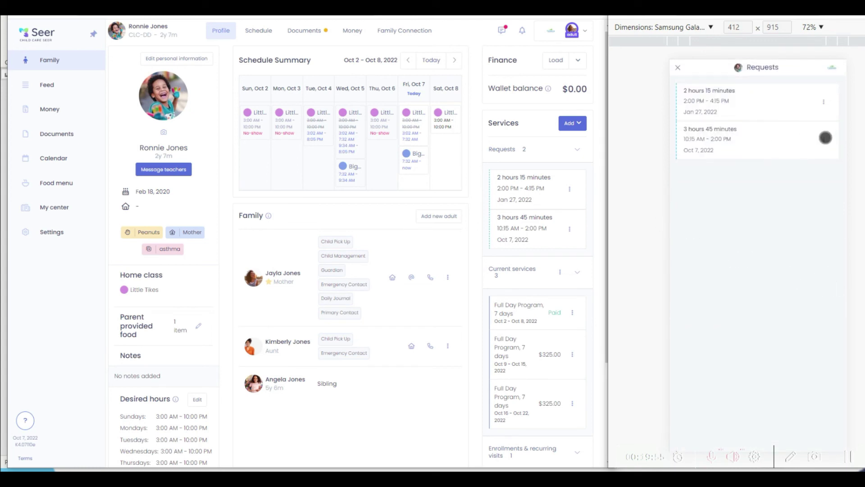
Open the Oct 7 visit request for editing, cancel, then delete that request.
click(825, 137)
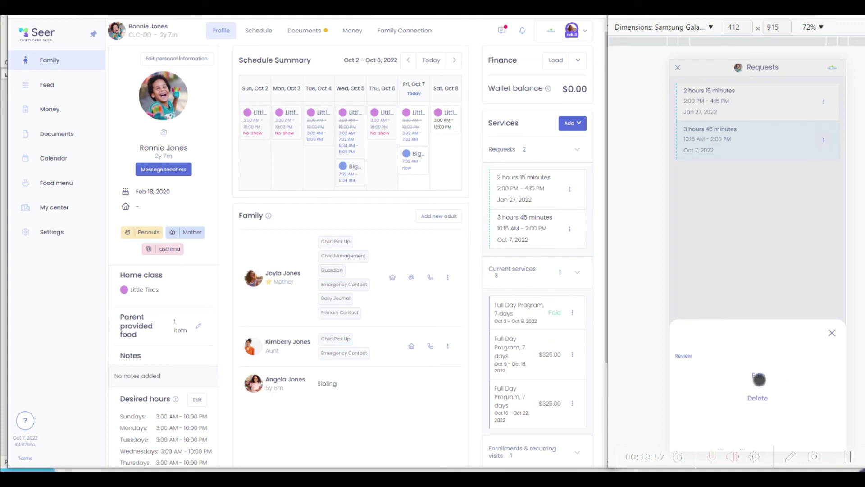
click(759, 379)
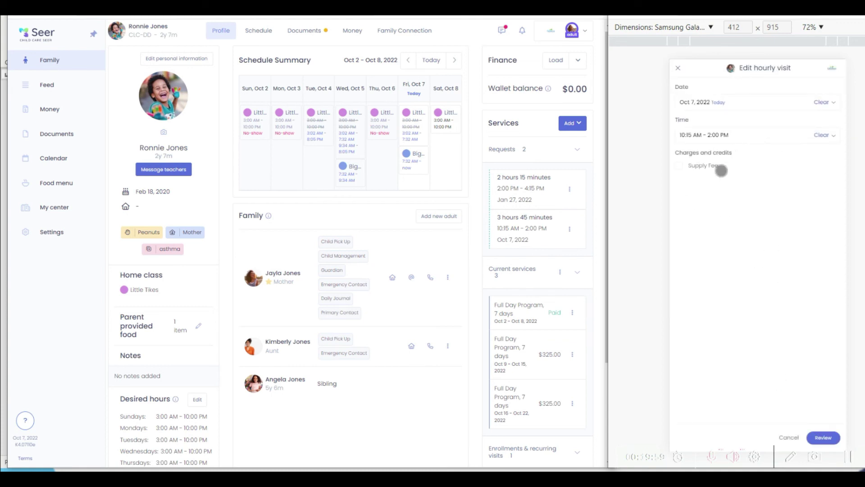
click(779, 440)
click(822, 140)
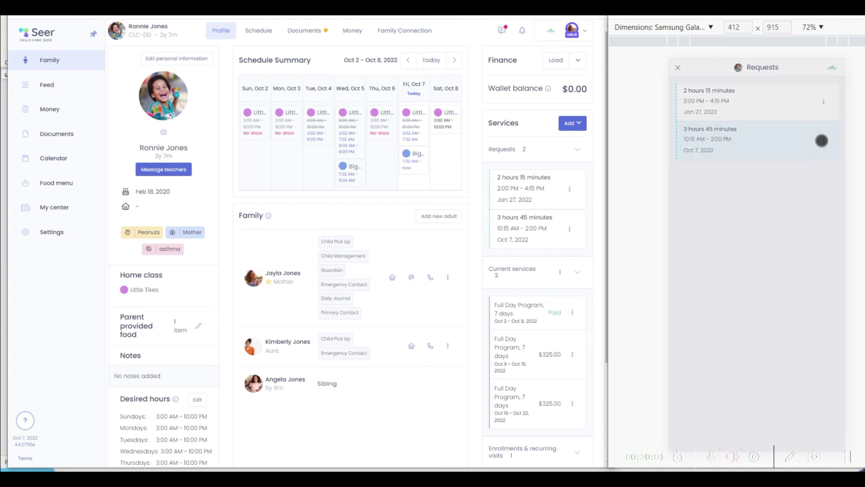
click(761, 406)
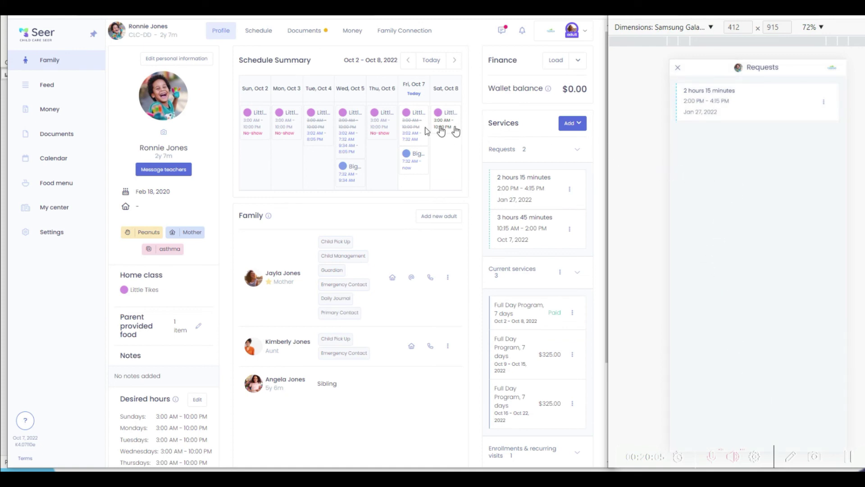
Close the mobile Requests panel to return to the child's profile screen.
click(677, 68)
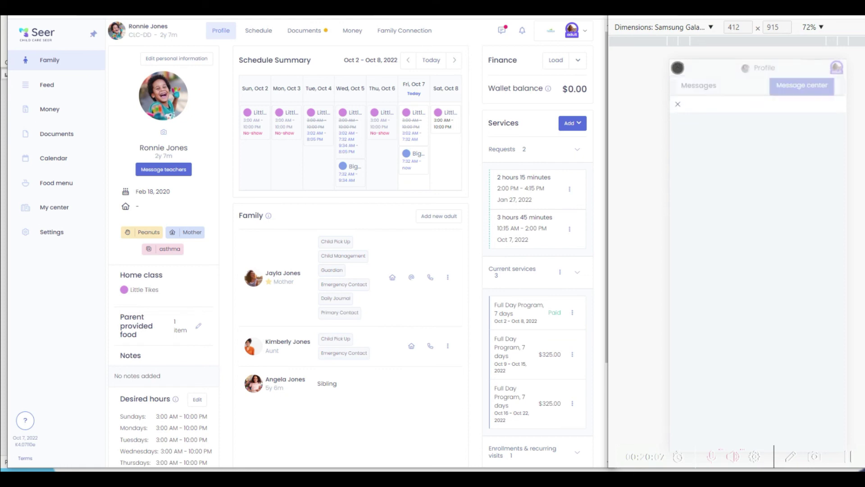